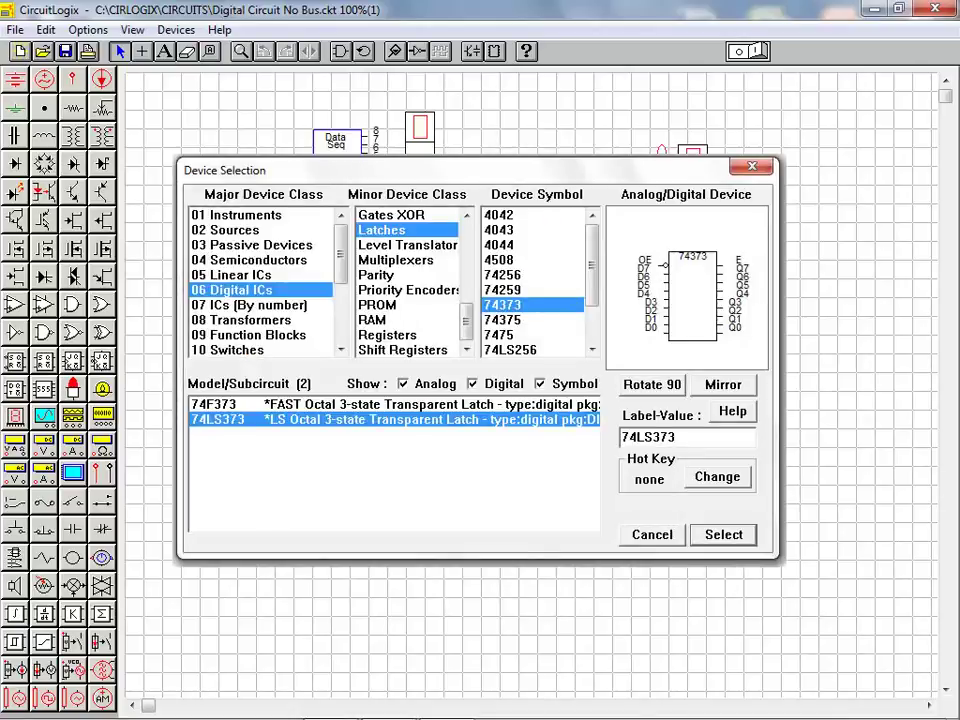
Step: Draw a horizontal bus numbered 1 above the inverters, after closing the device library unused
left_click(249, 304)
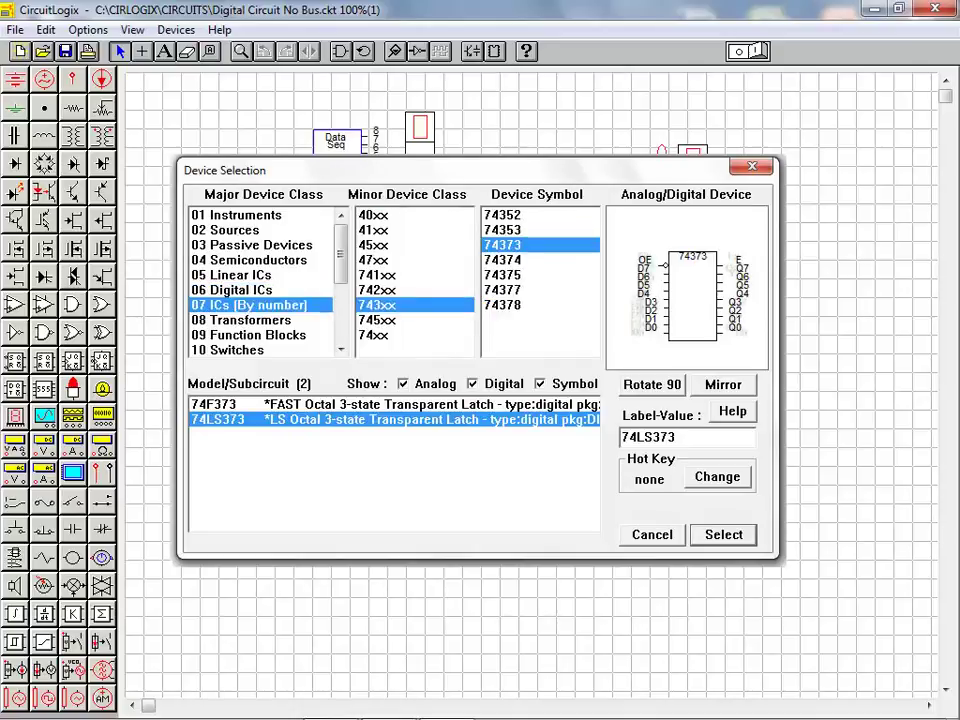
key("Escape")
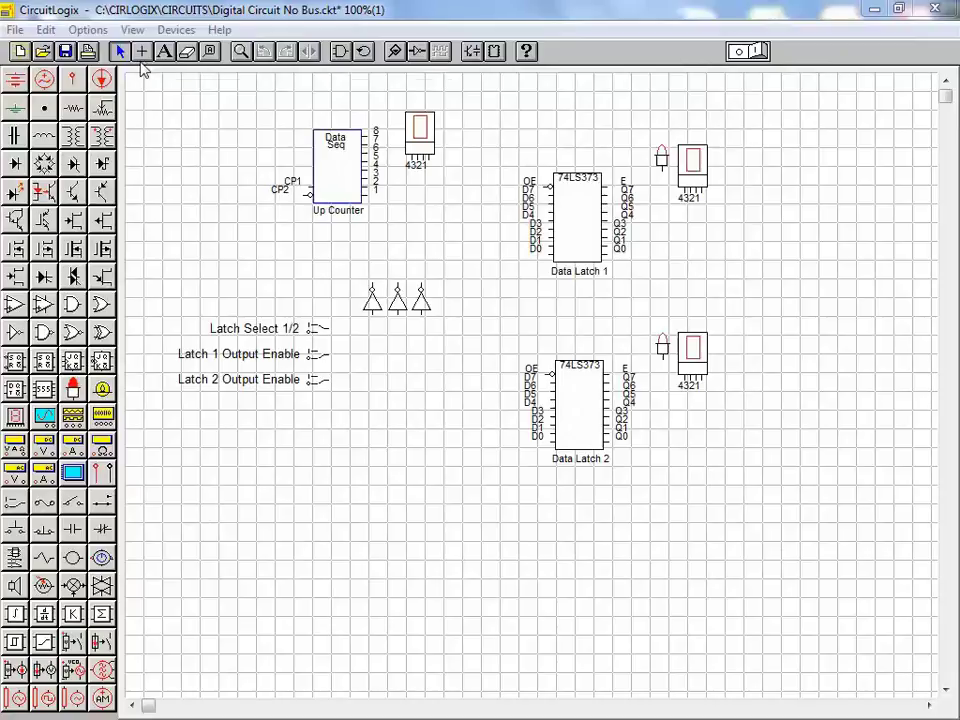
left_click(142, 51)
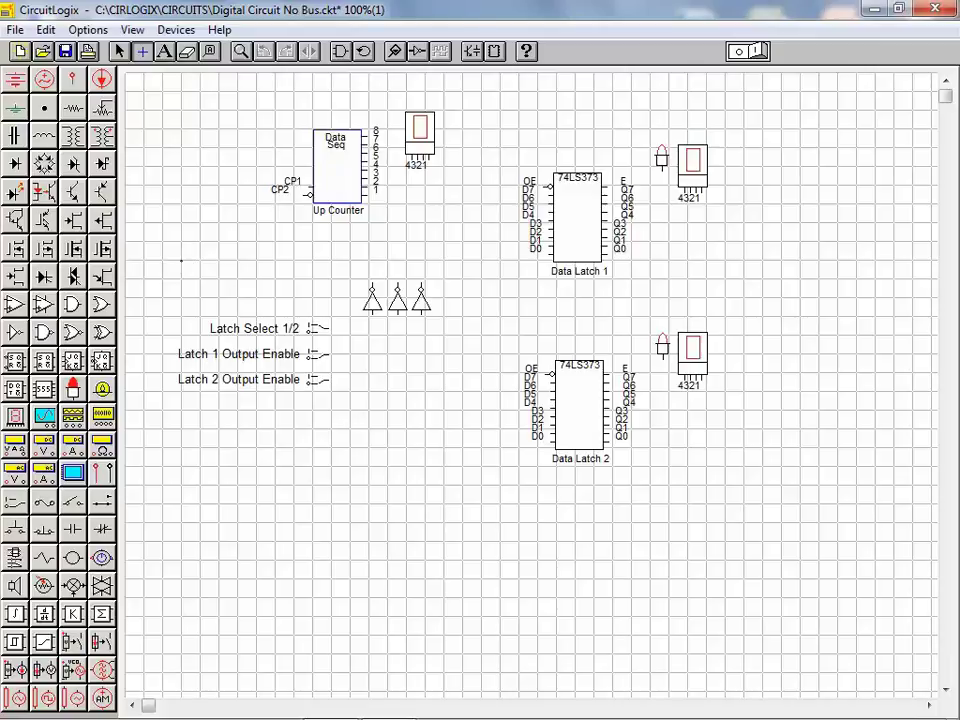
left_click_drag(180, 261, 445, 261)
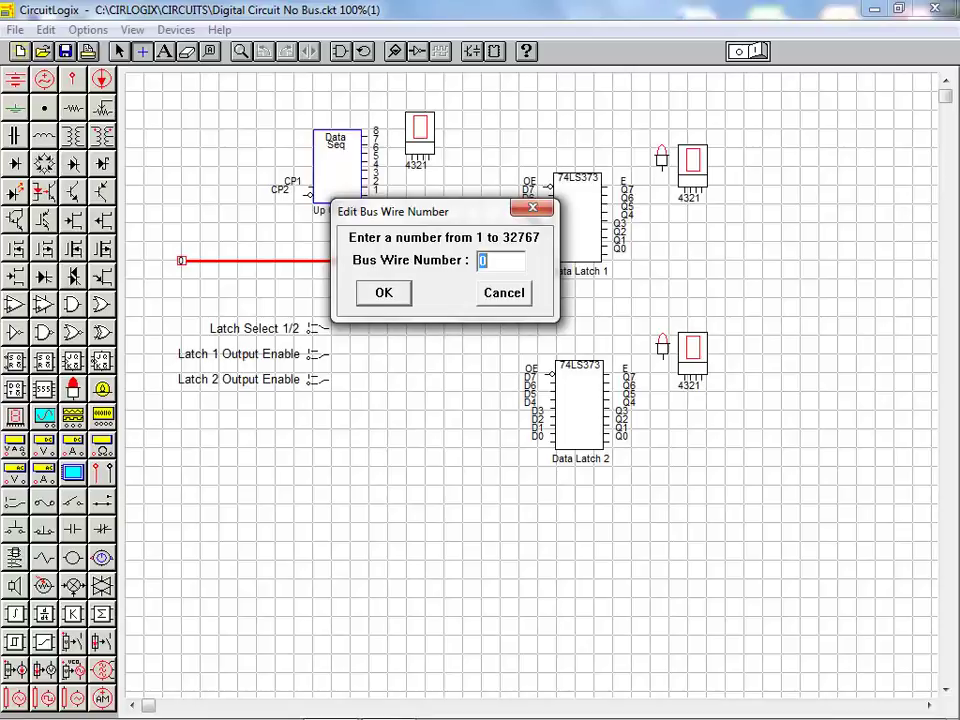
type("1")
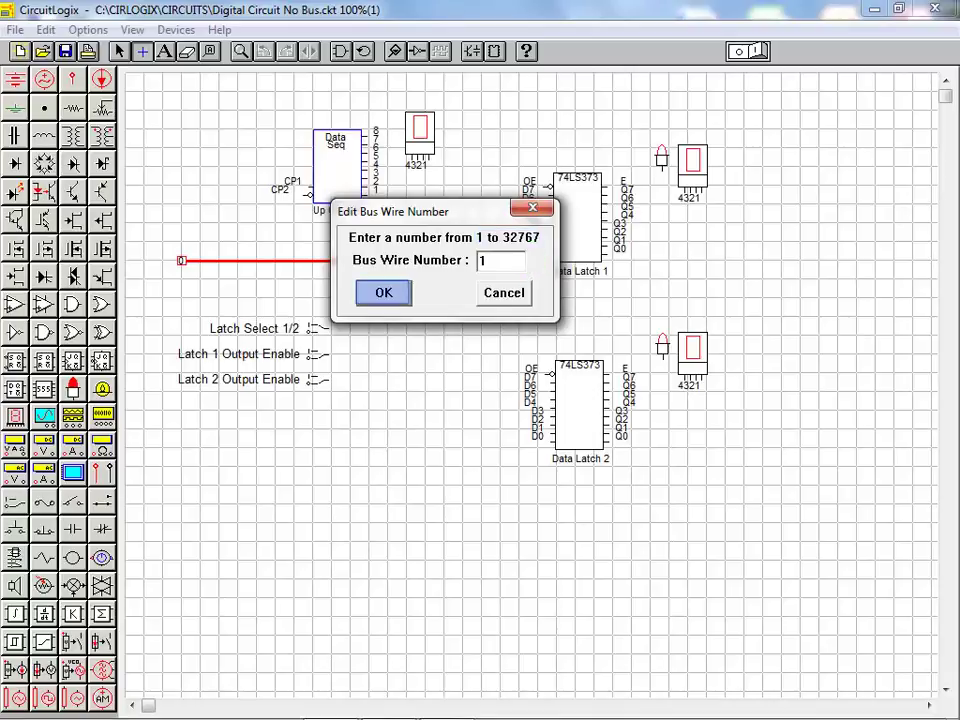
key("Return")
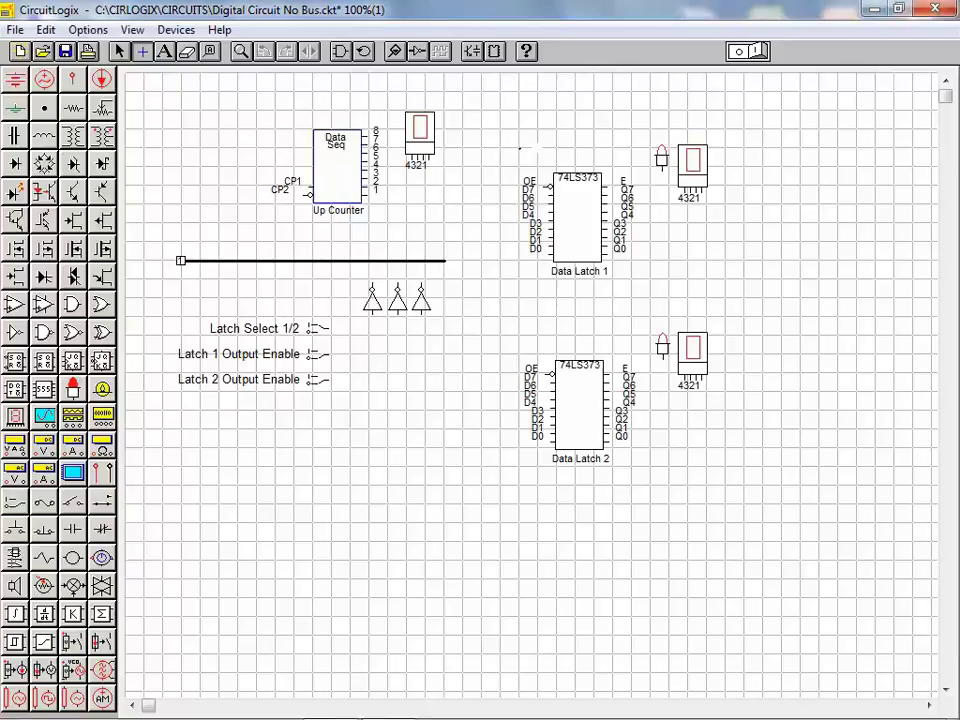
Step: Draw a bus-1 line to Data Latch 1's indicator and a vertical bus numbered 2
left_click_drag(519, 148, 651, 148)
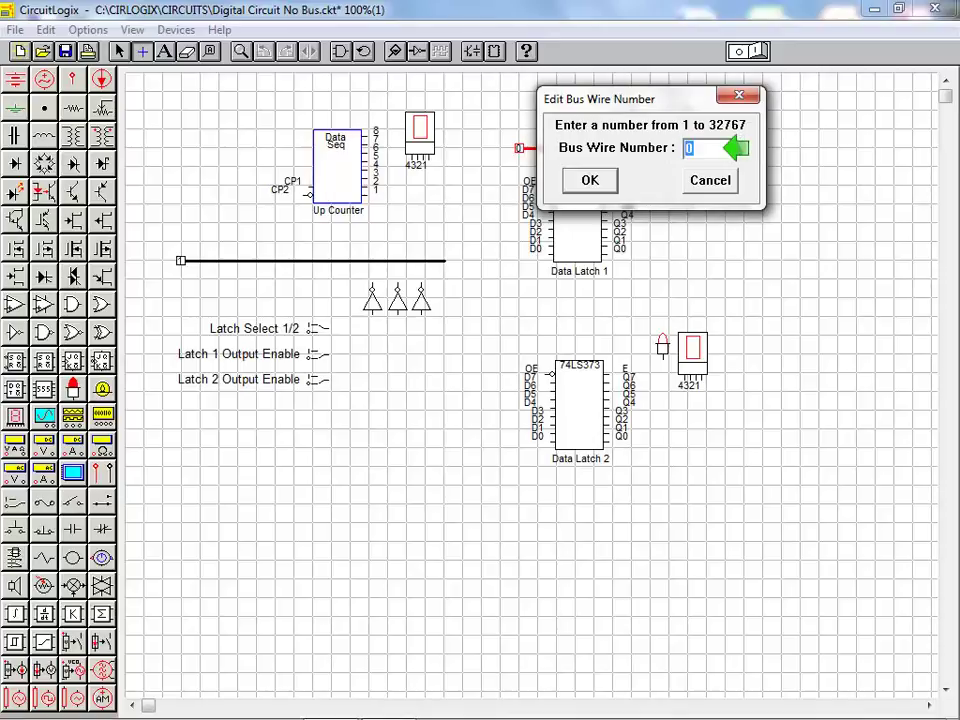
type("1")
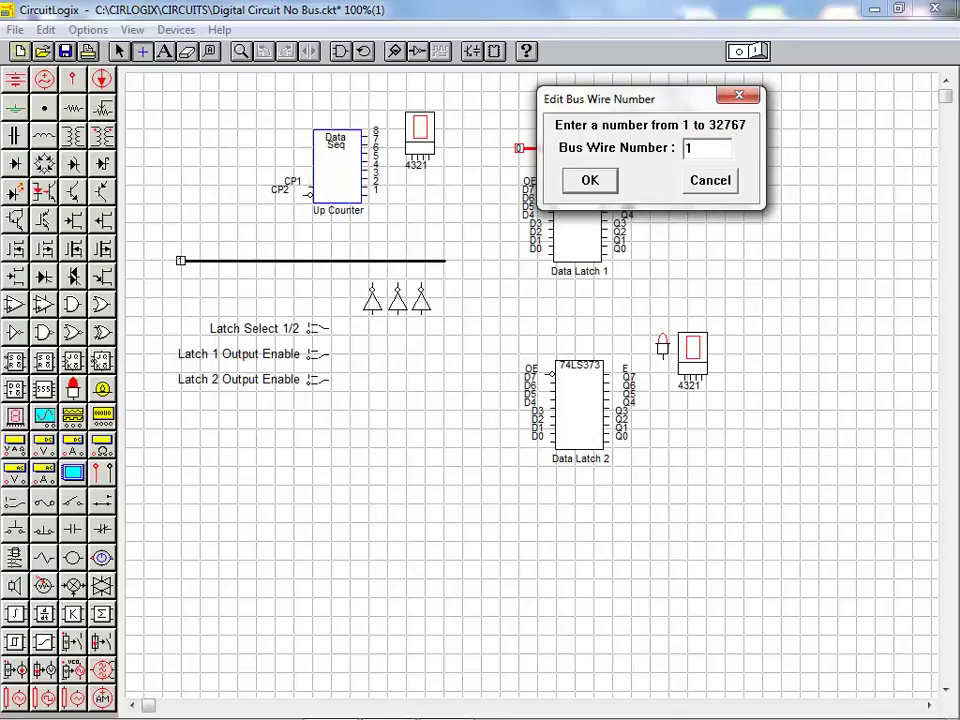
left_click(590, 180)
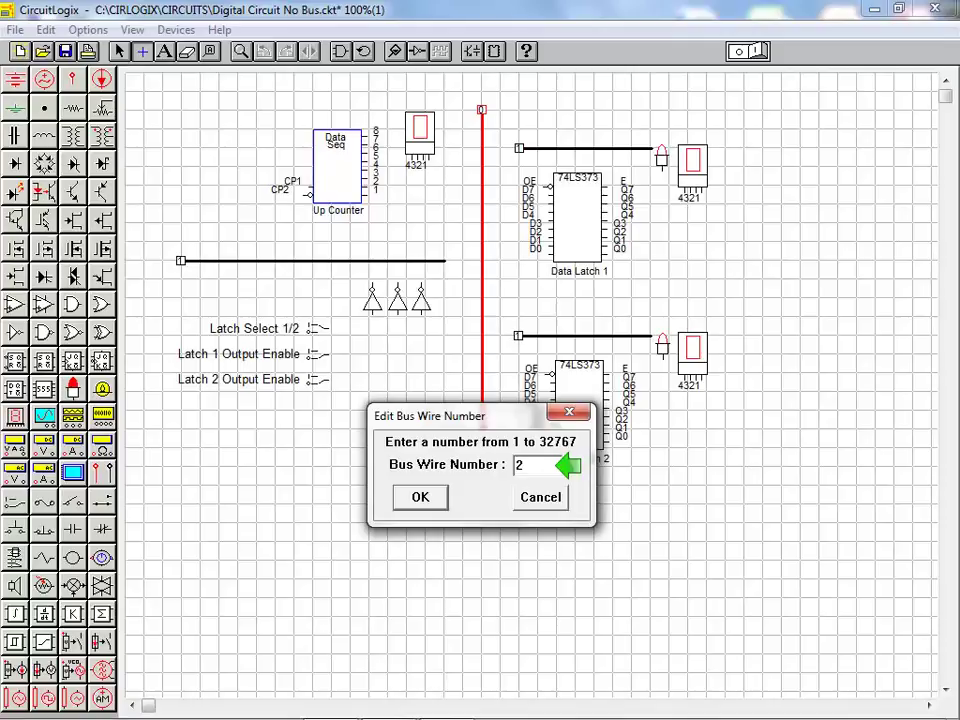
key("Return")
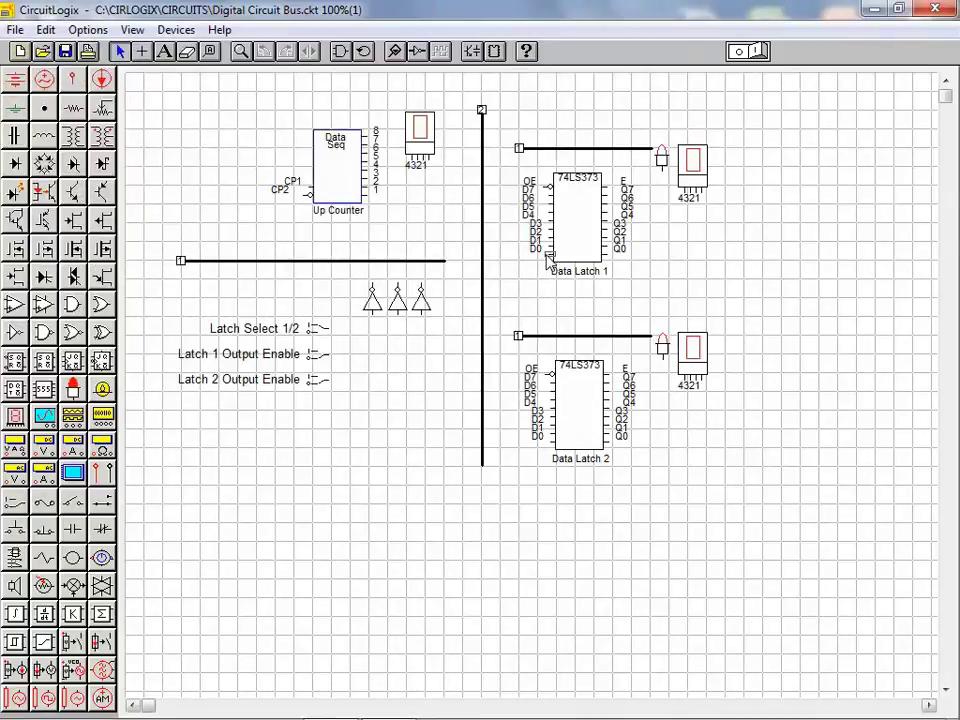
Step: Wire Data Latch 1's D0–D3 pins to Data Bus 2 as wires 1, 2, 3 and 4
left_click_drag(547, 258, 482, 255)
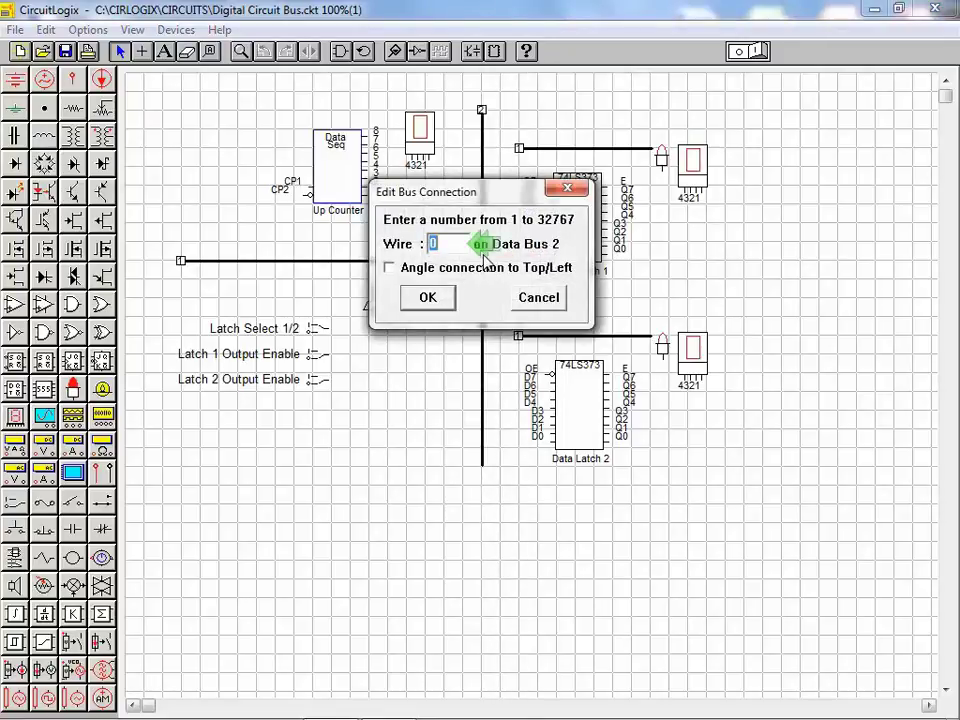
type("1")
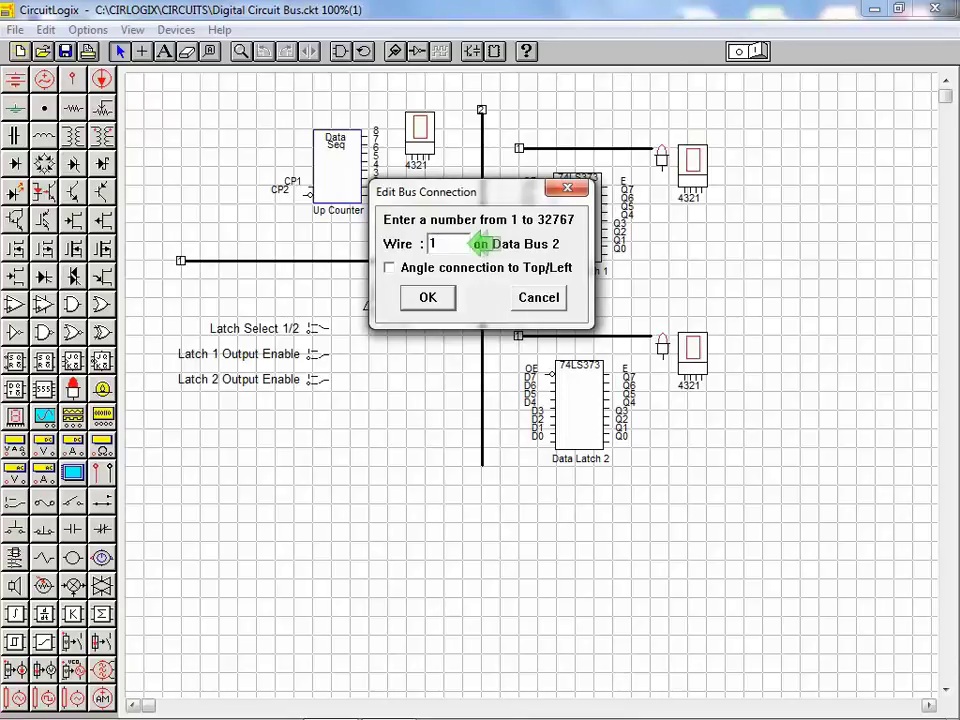
left_click(444, 301)
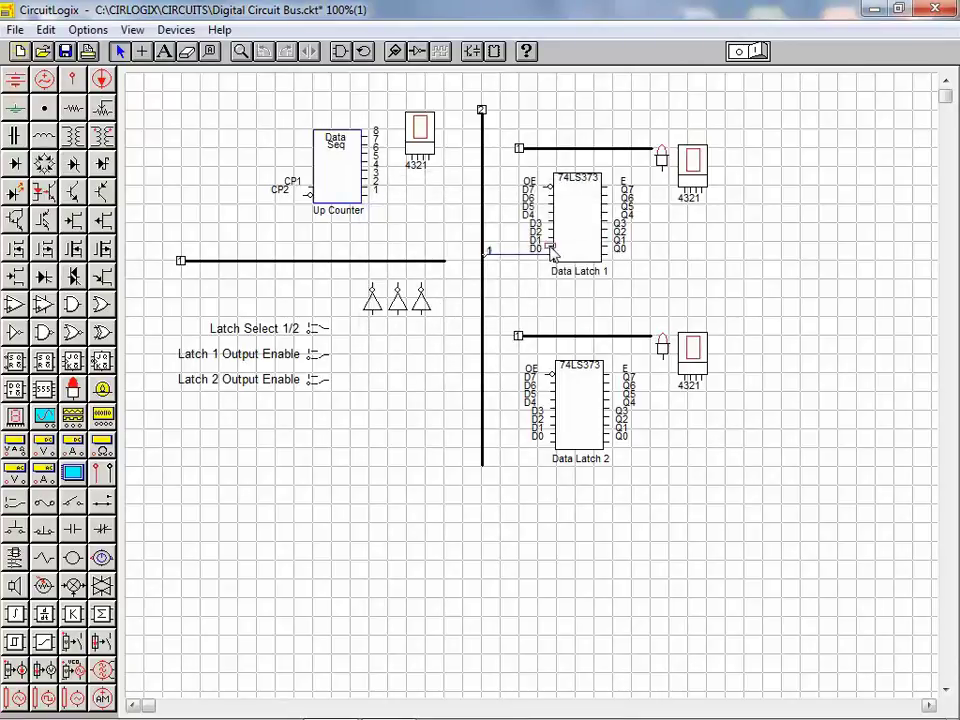
left_click_drag(540, 248, 485, 250)
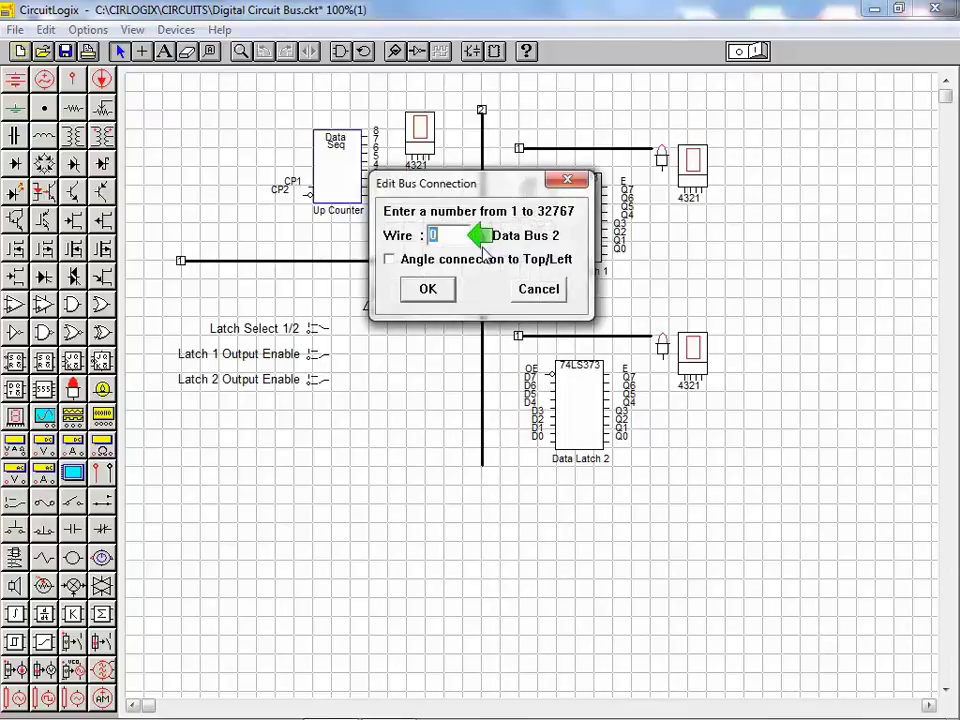
type("2")
left_click(443, 291)
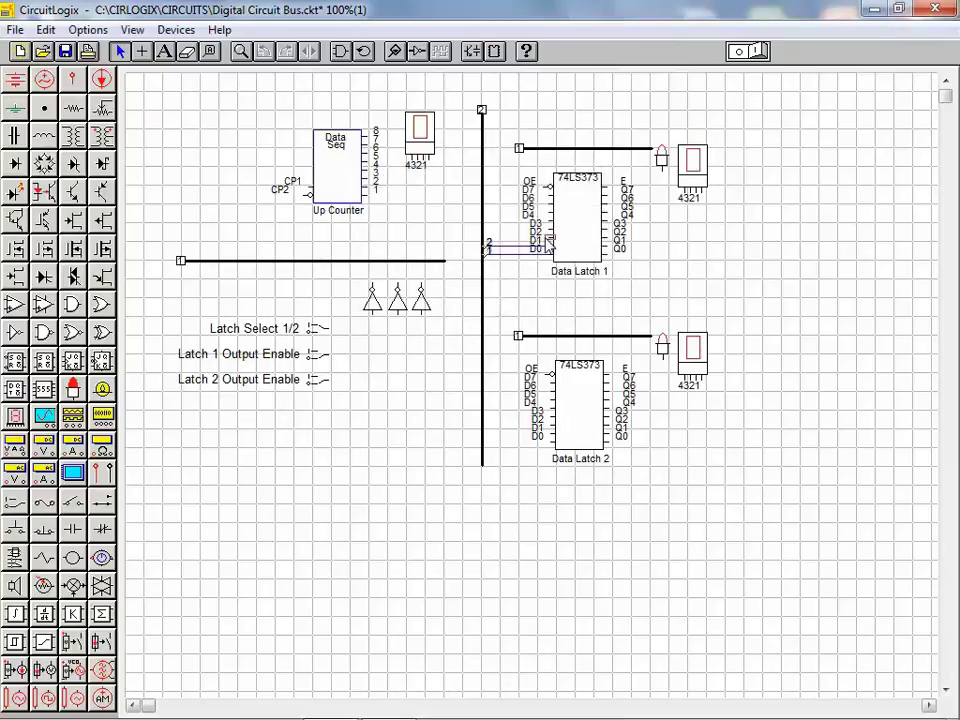
left_click_drag(549, 243, 484, 242)
type("3")
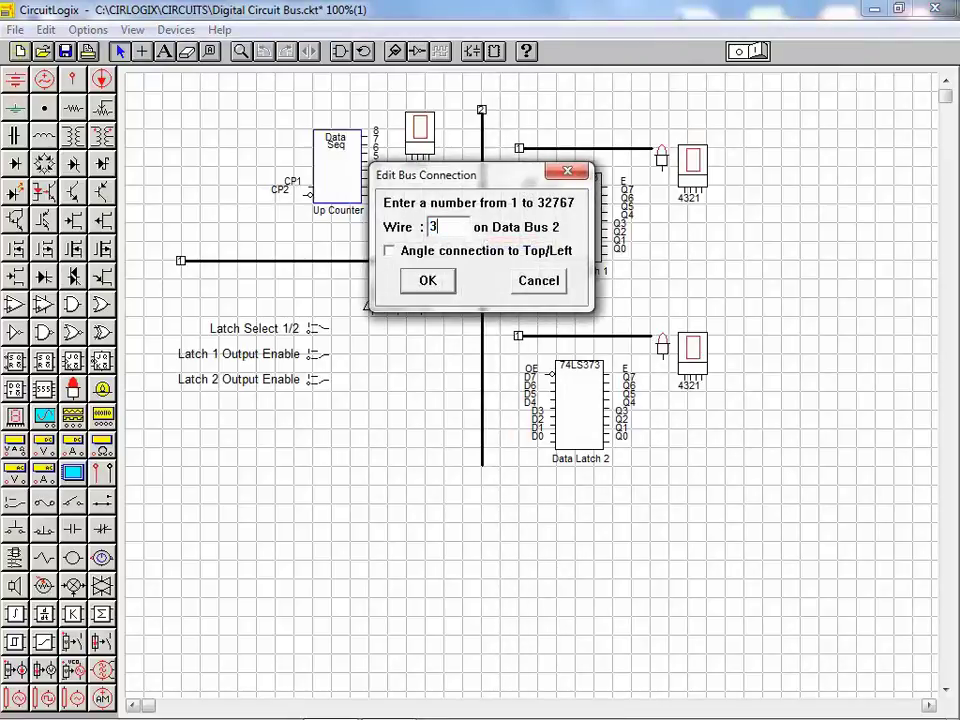
left_click(445, 281)
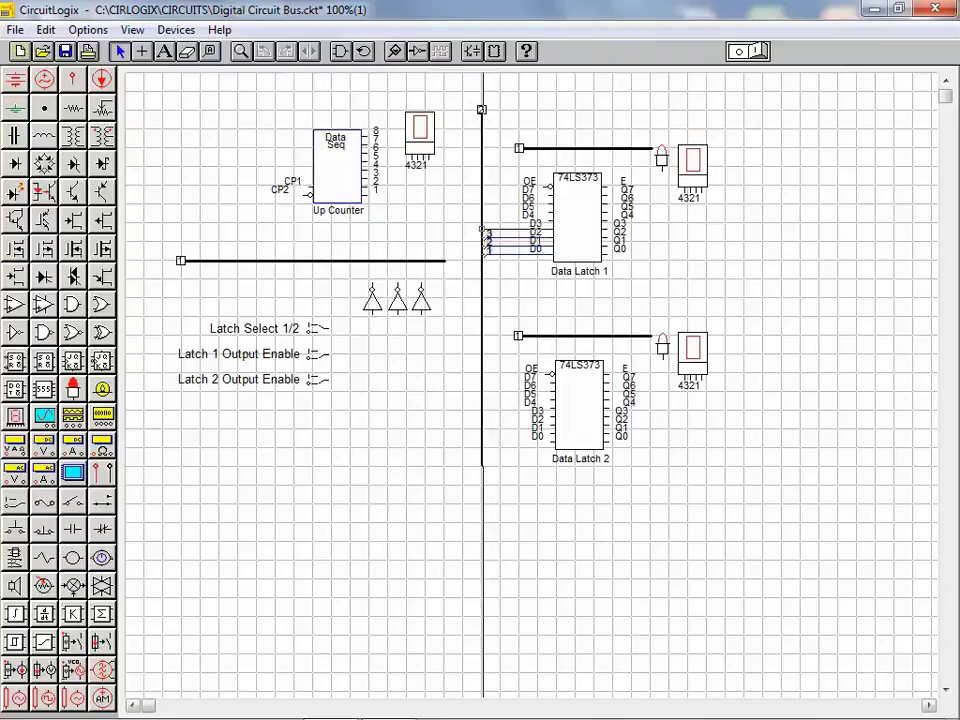
left_click(485, 224)
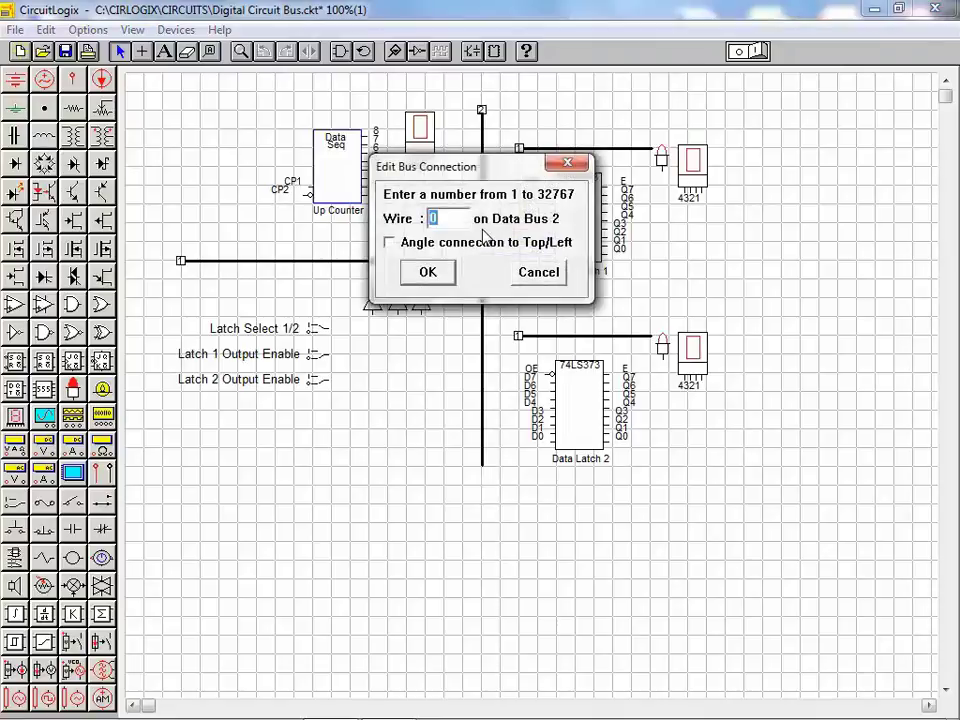
type("4")
Step: Confirm Latch 1's D3 as wire 4, then wire Latch 2's D0, D1 as bus wires 1, 2
left_click(446, 274)
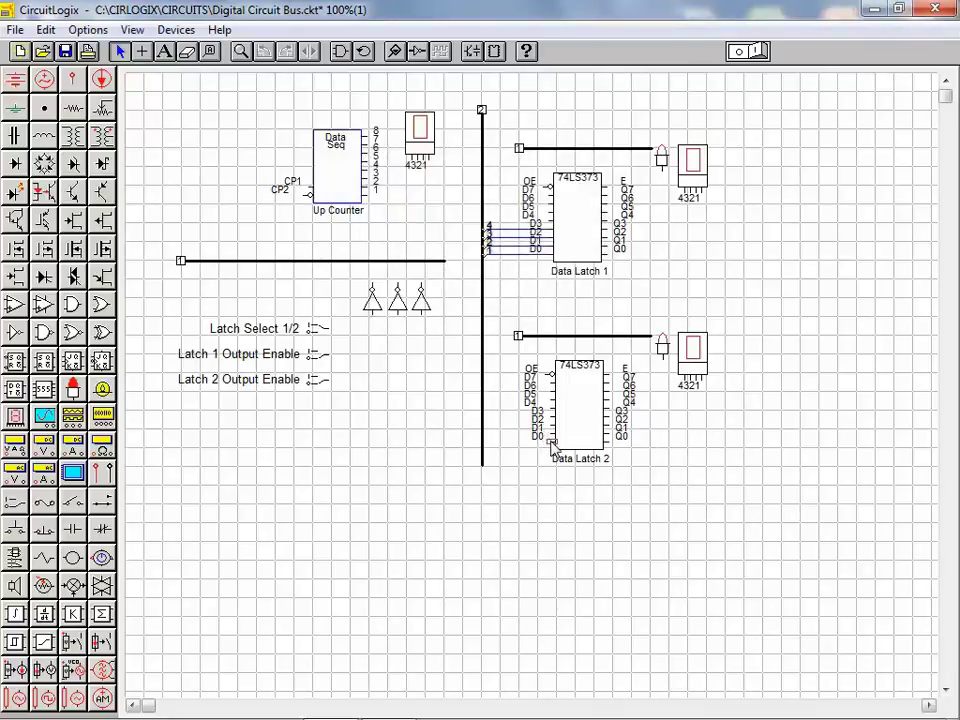
left_click_drag(551, 441, 484, 441)
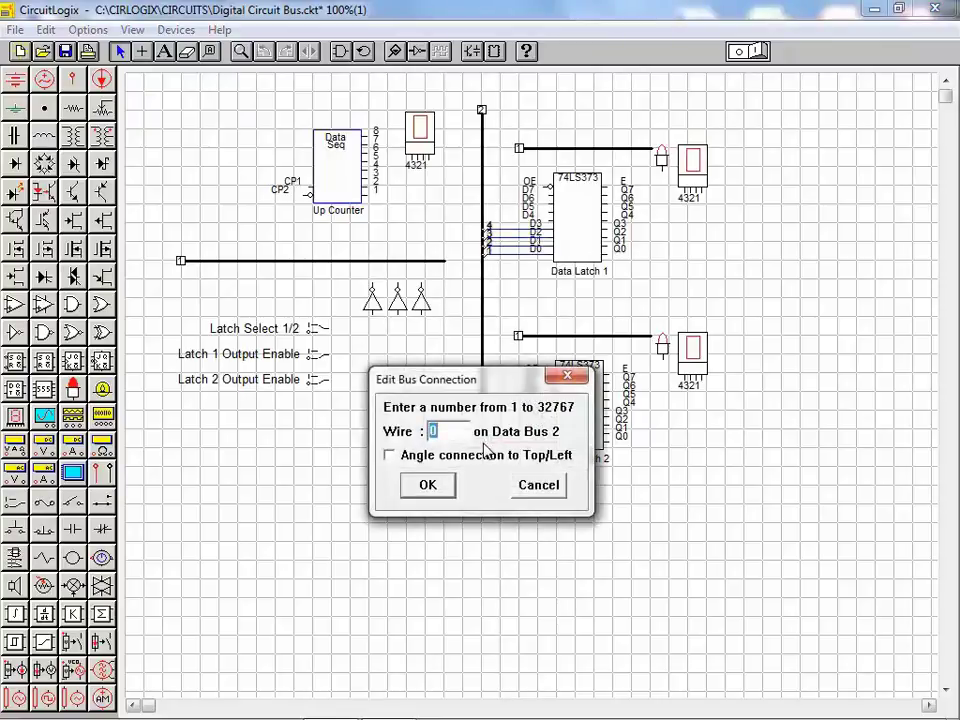
type("1")
left_click(437, 484)
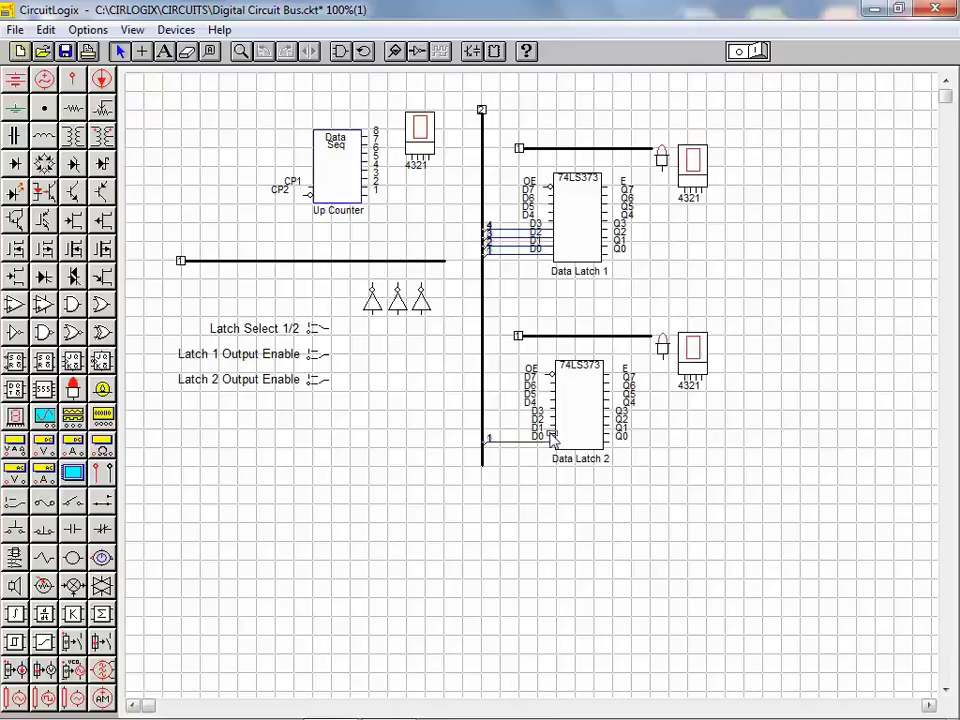
left_click_drag(534, 428, 482, 428)
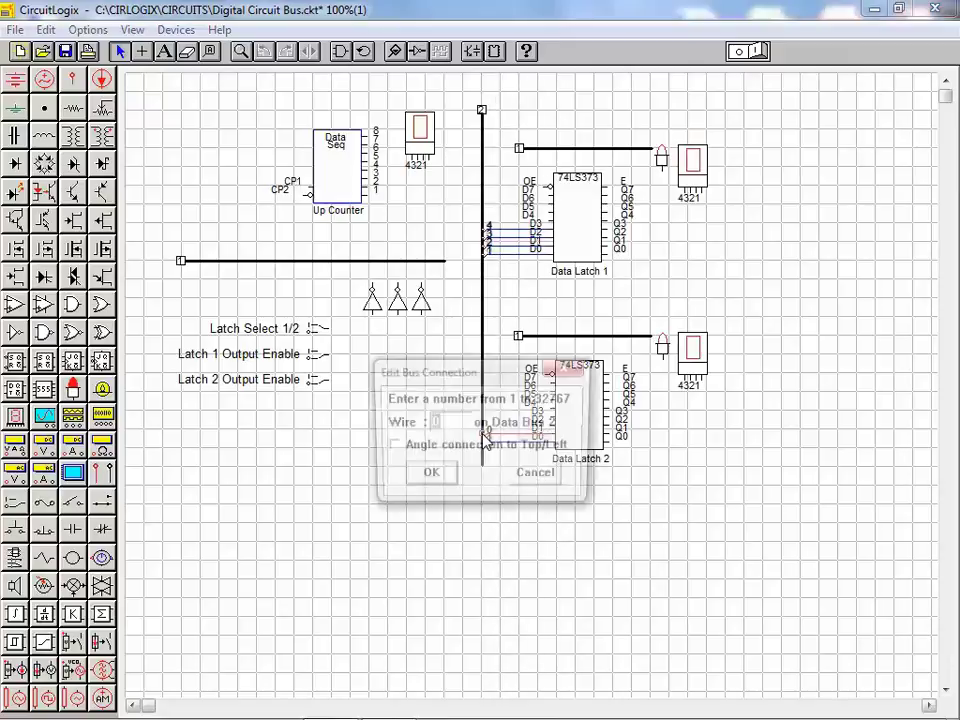
type("2")
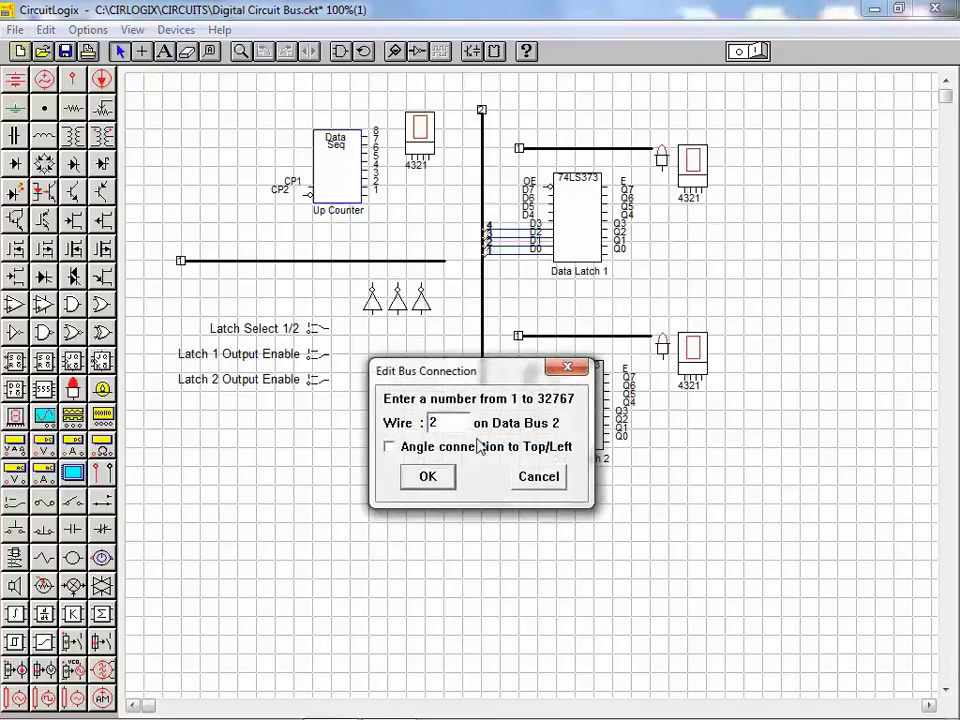
left_click(428, 477)
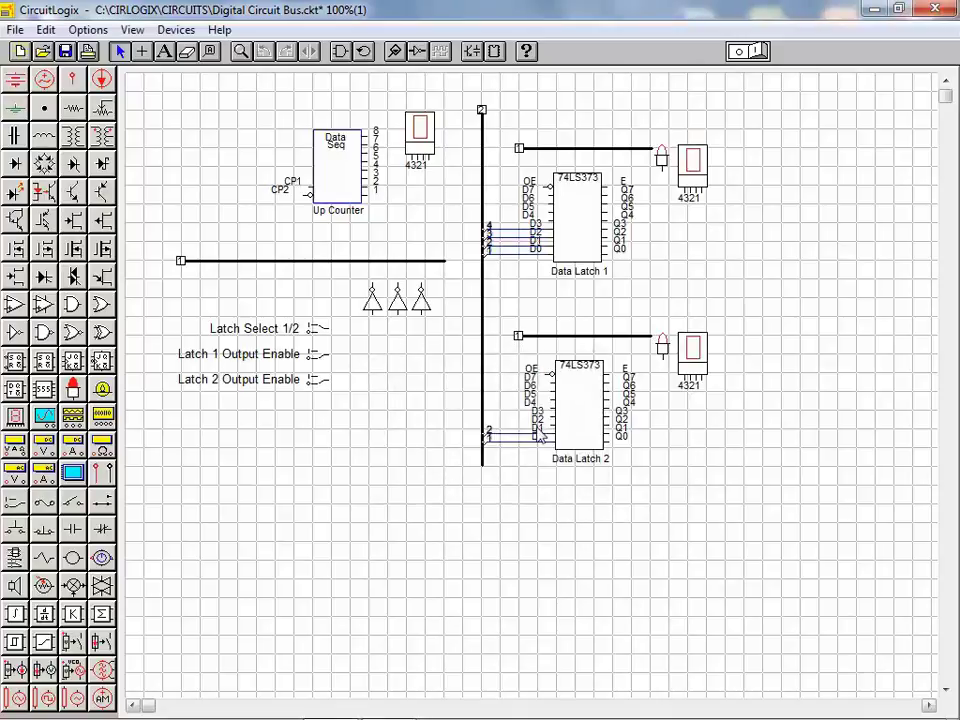
Step: Wire Data Latch 2's D2 and D3 pins to the bus as wires 3 and 4
left_click_drag(549, 428, 484, 430)
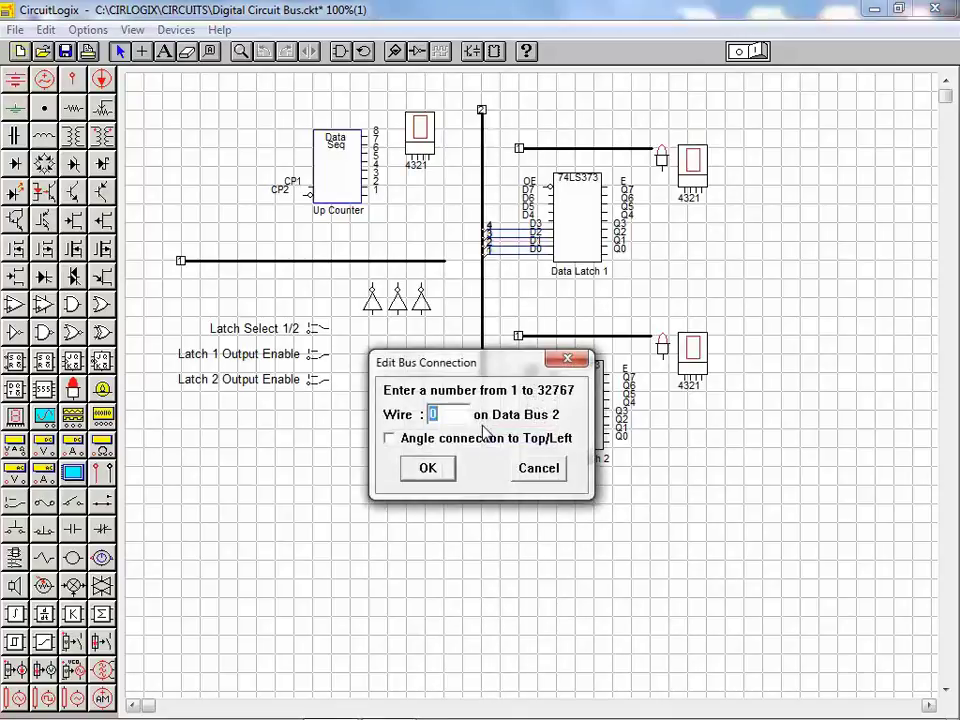
type("3")
left_click(428, 469)
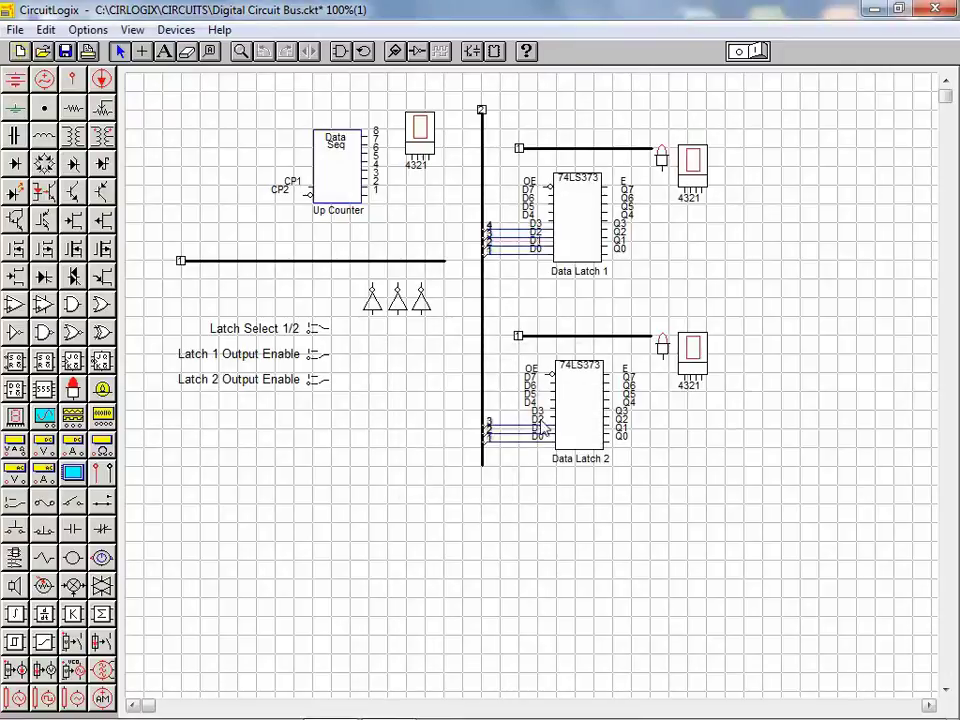
left_click_drag(550, 420, 483, 415)
type("4")
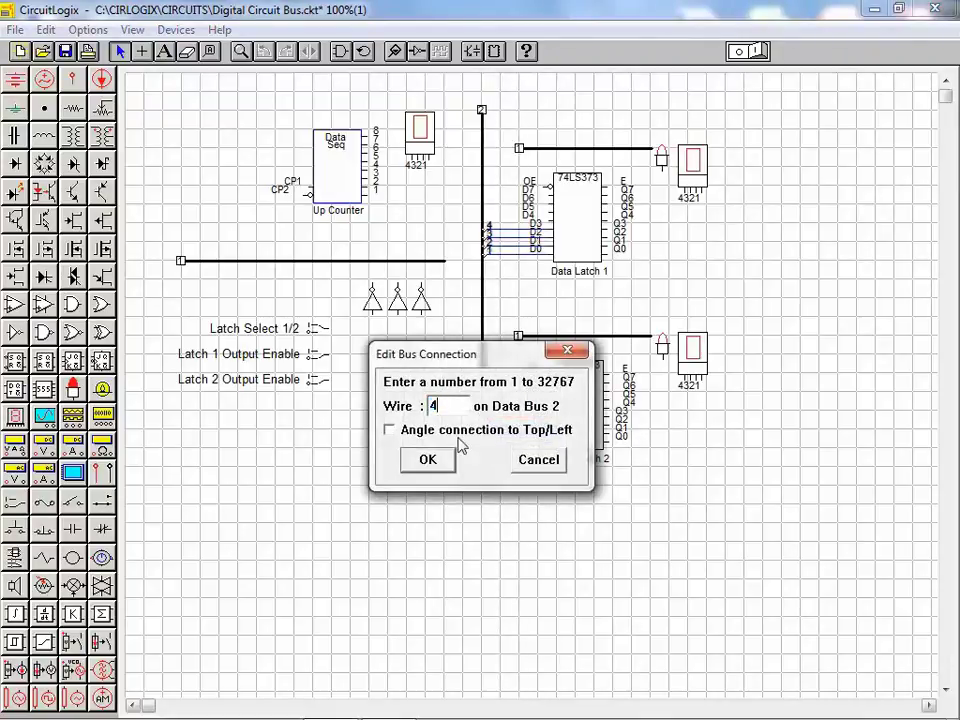
left_click(429, 460)
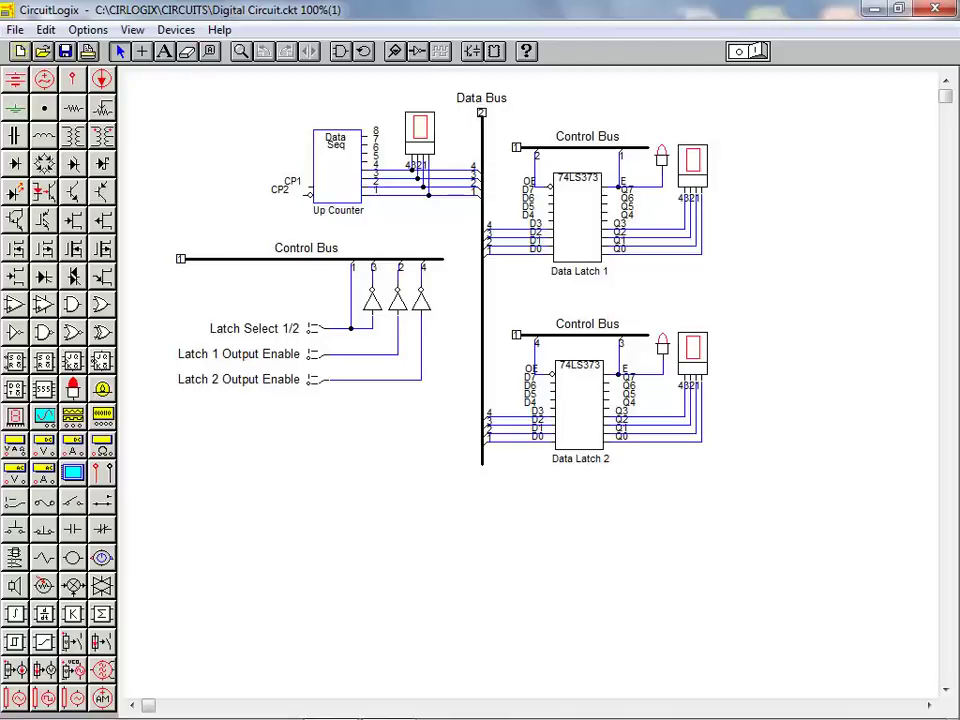
Step: In Circuit Display Data, set Pin Names to Hide and Pin Numbers to Show
key("alt+v")
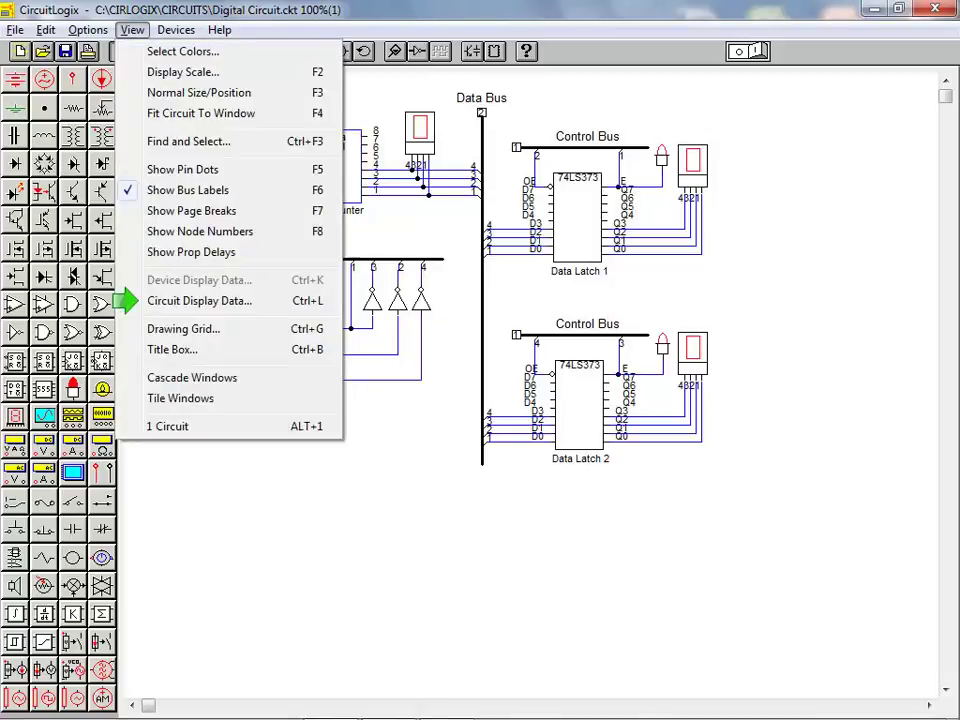
key("c")
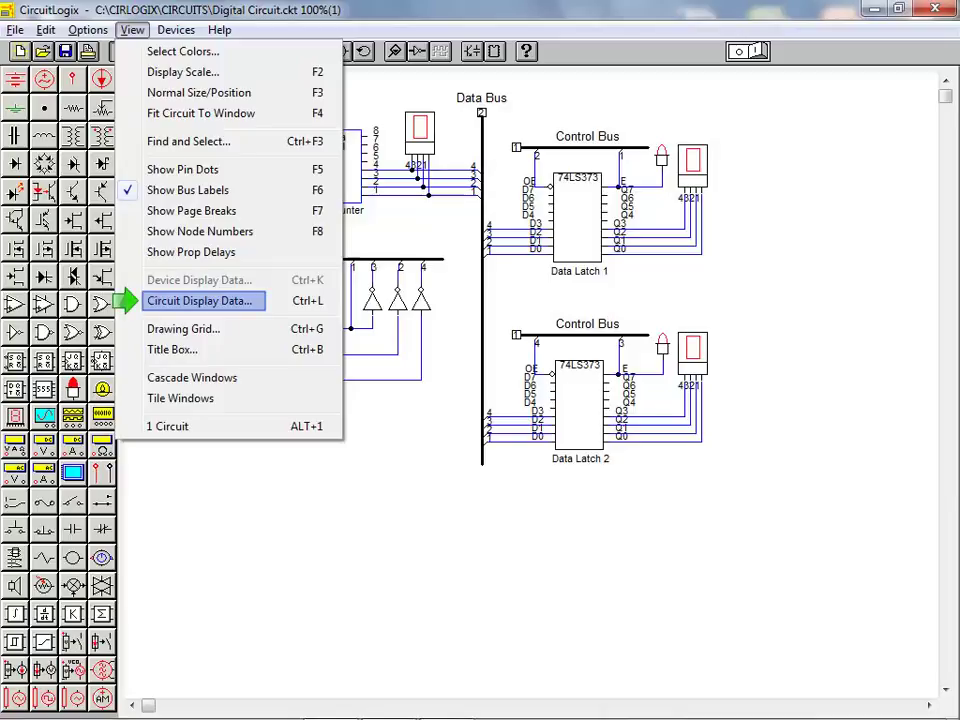
key("Return")
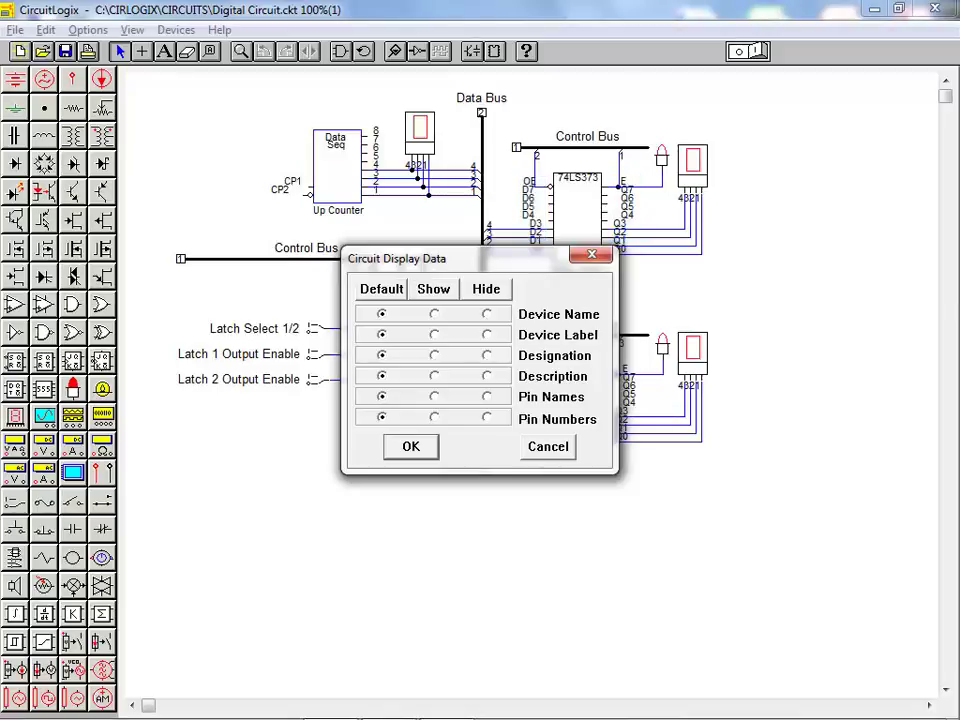
left_click(487, 396)
left_click(434, 417)
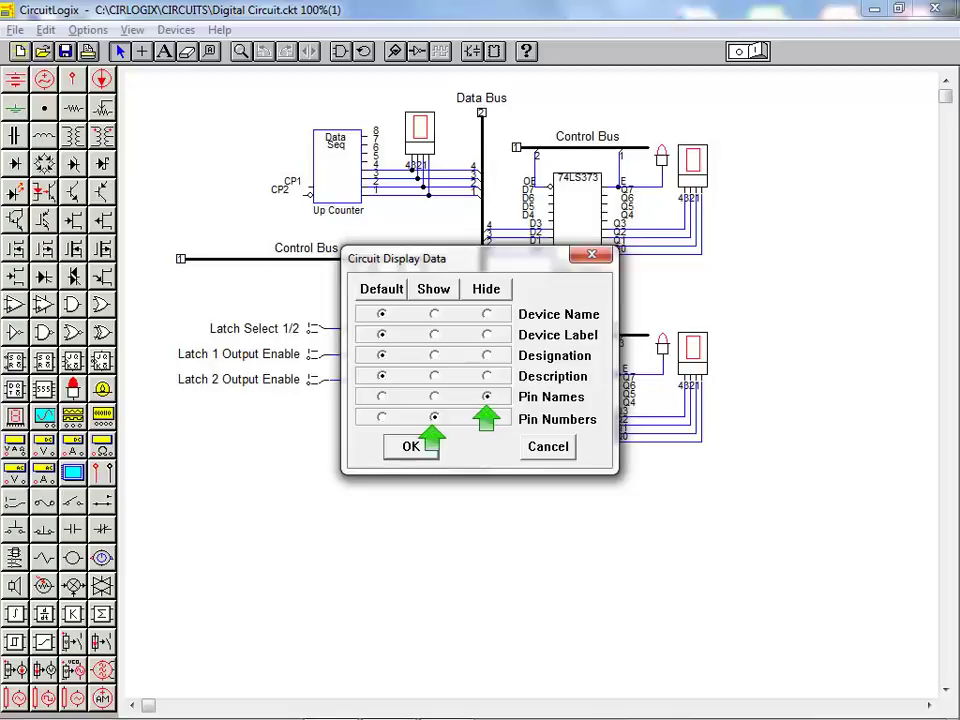
key("Return")
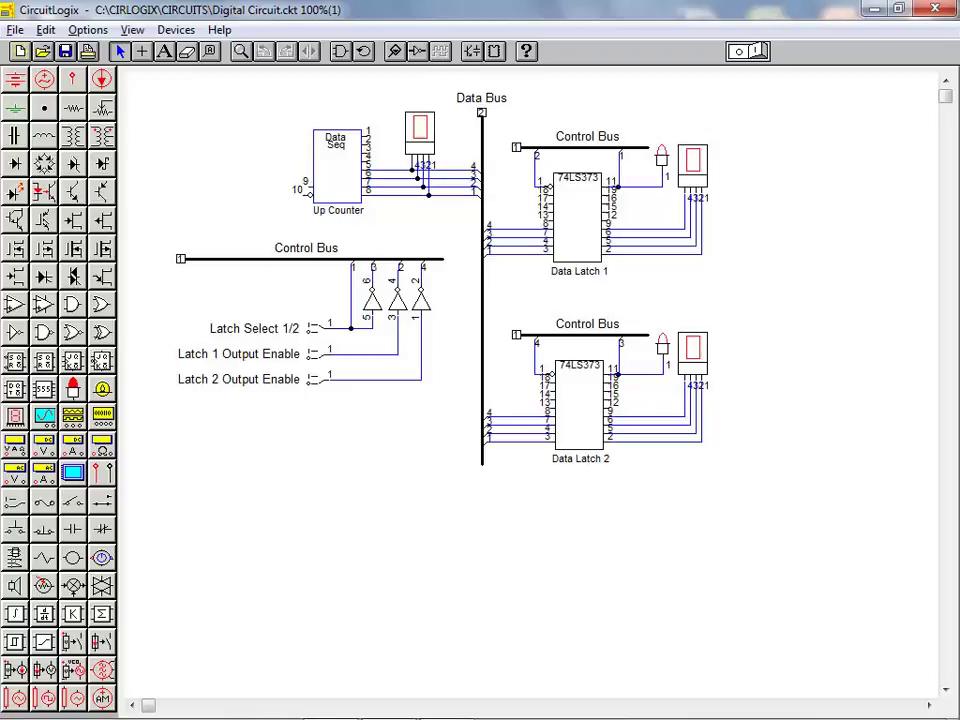
Step: Also hide pin numbers in Circuit Display Data so devices show bare pins
key("ctrl+d")
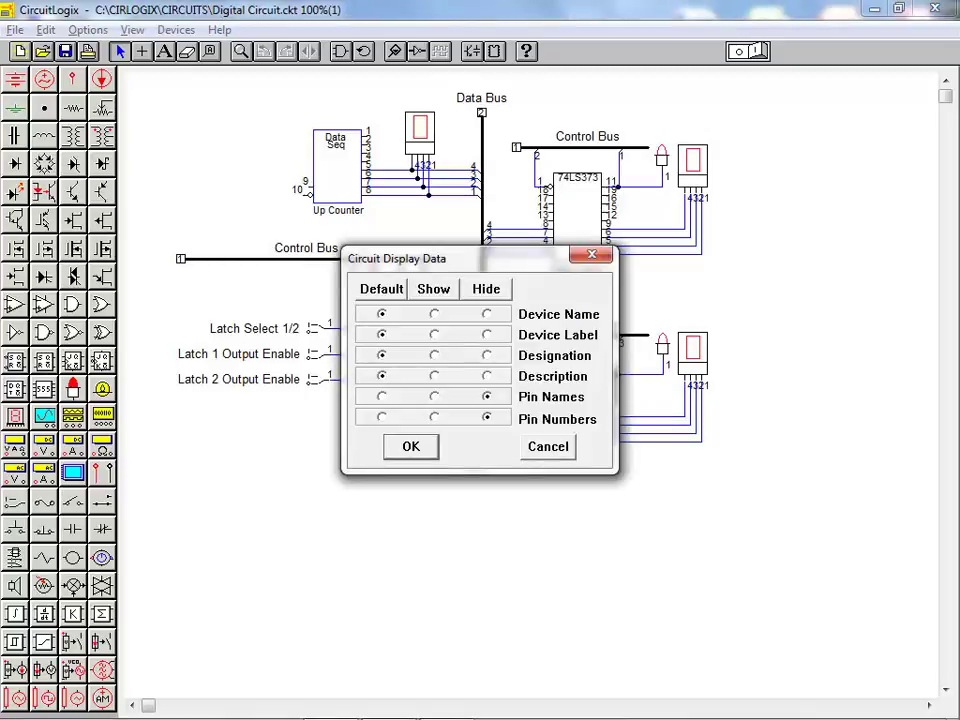
key("Return")
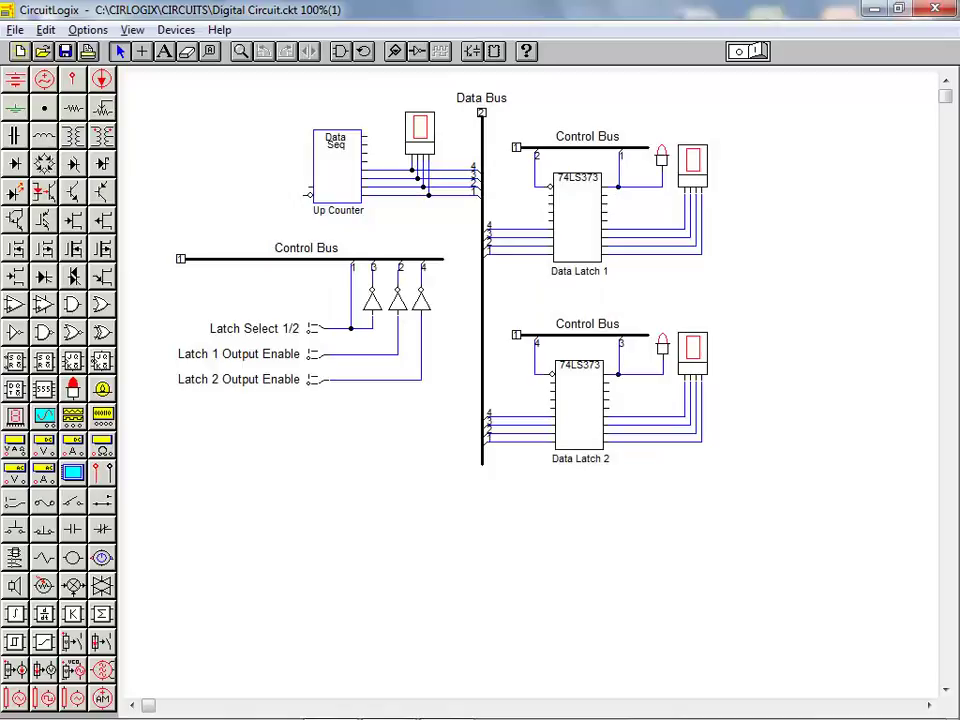